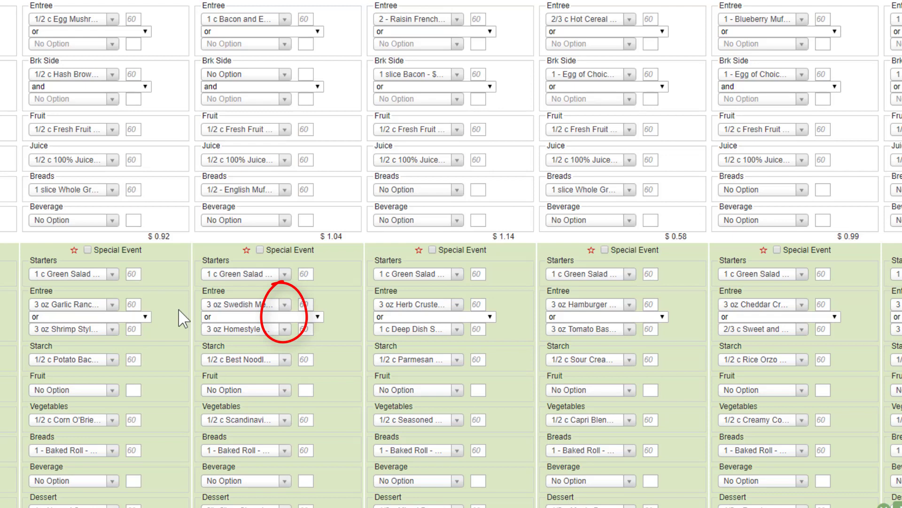
# Change Tuesday lunch's first entree to 3 oz Turkey Cutlet/Garlic Tomato Sauce from the scheduled recipes.
pyautogui.click(285, 308)
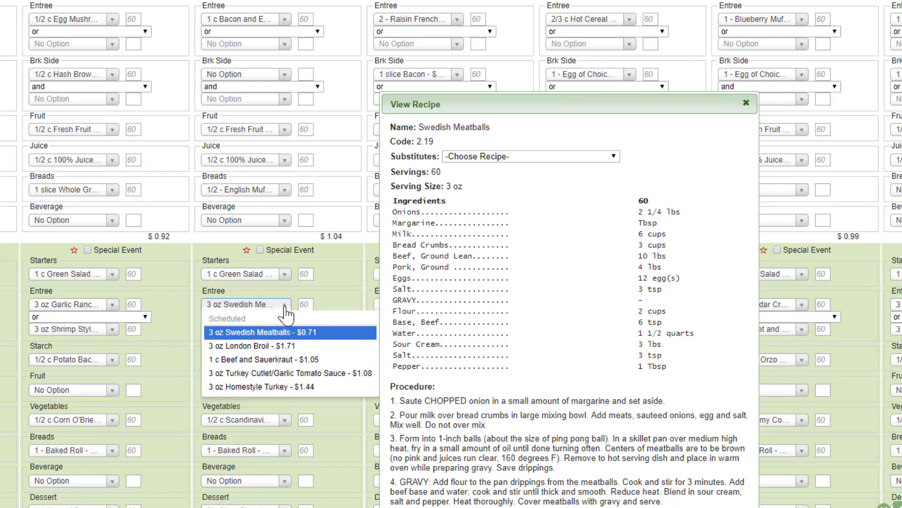
pyautogui.moveTo(257, 347)
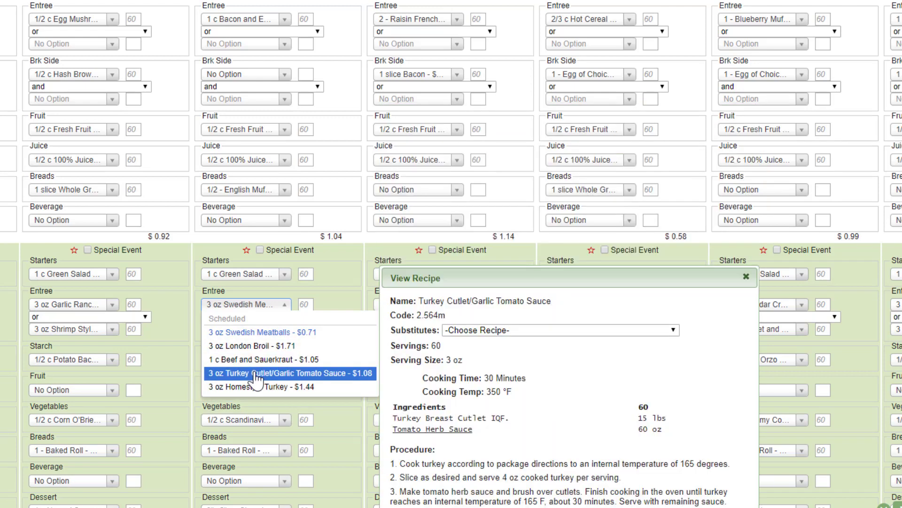
pyautogui.click(258, 373)
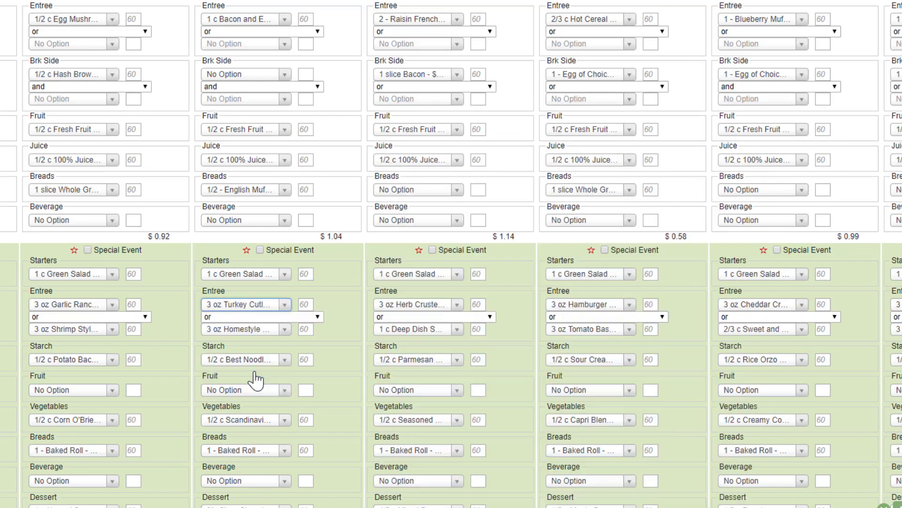
# Set Tuesday lunch's first entree to Beef Tips in Gravy, picked from the substitutes for Beef and Sauerkraut.
pyautogui.click(284, 305)
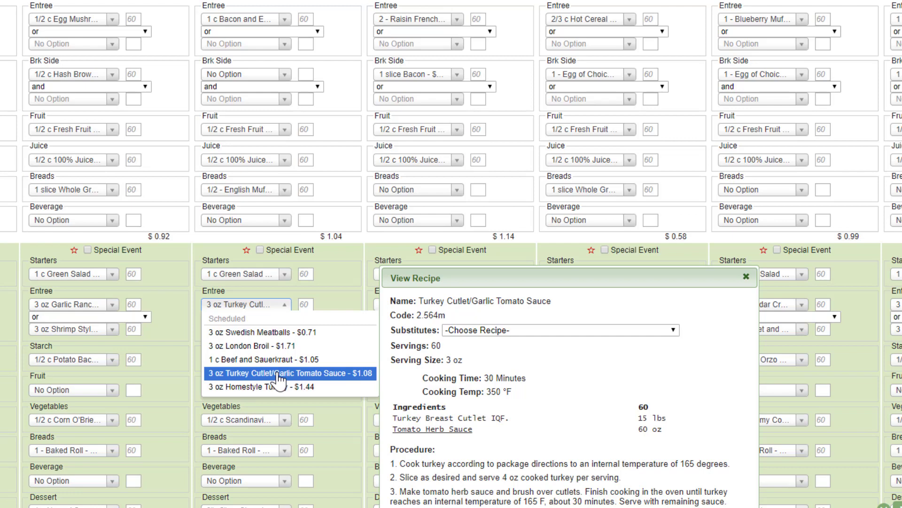
pyautogui.press('Up')
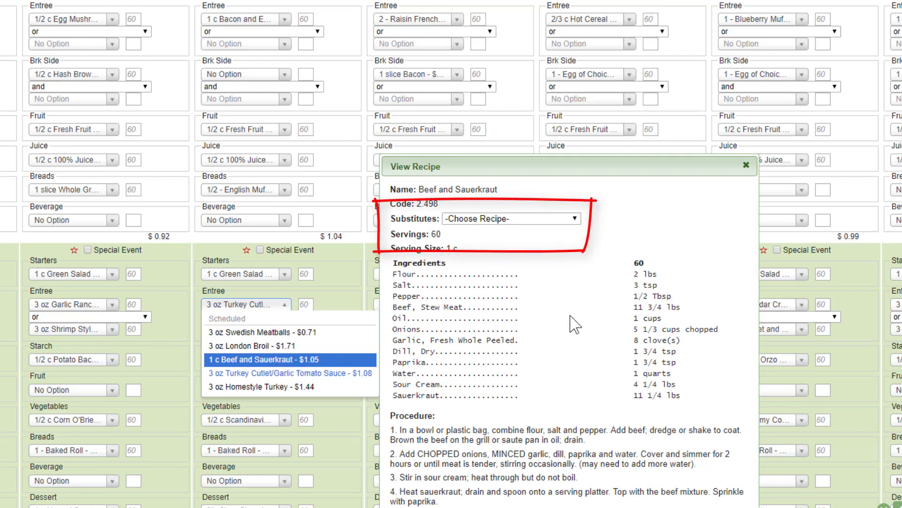
pyautogui.click(575, 219)
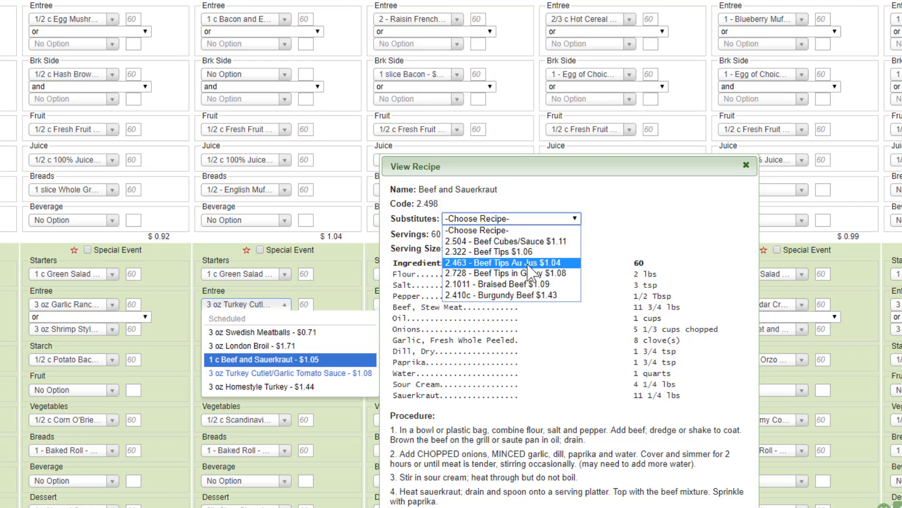
pyautogui.click(526, 273)
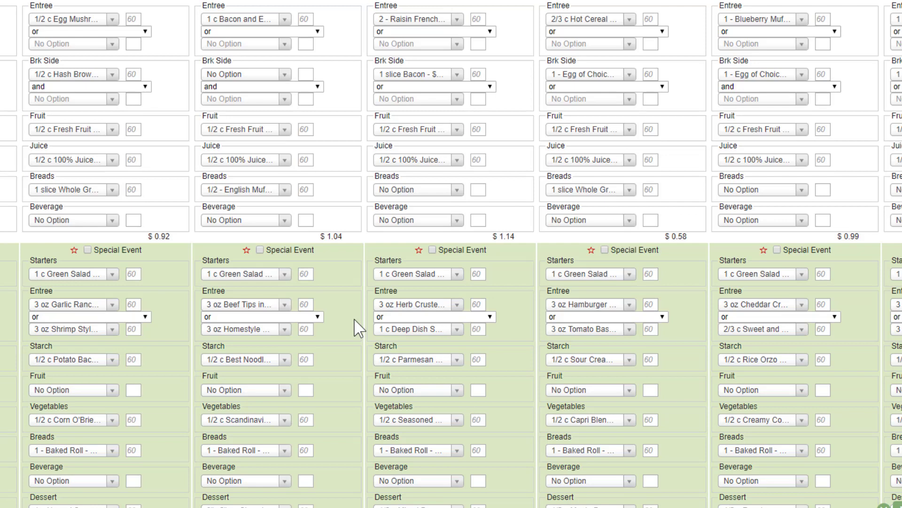
# Clear Tuesday lunch's second entree, search its recipes for "steak", and choose the Cube Steak substitute for Beef Cube Steaks.
pyautogui.click(285, 331)
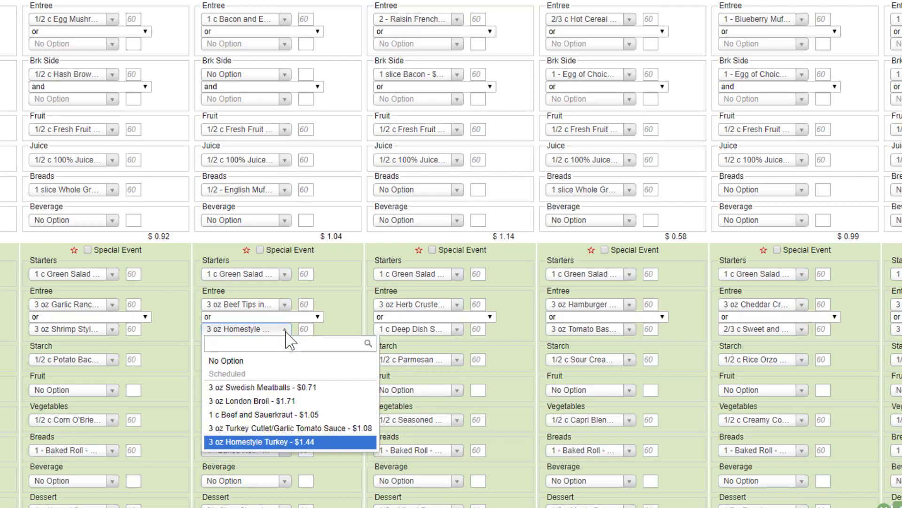
pyautogui.click(251, 360)
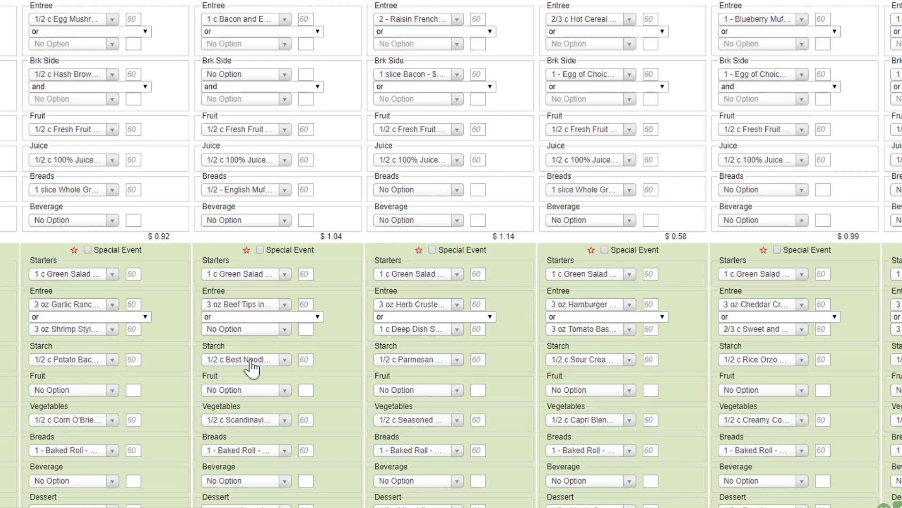
pyautogui.click(285, 330)
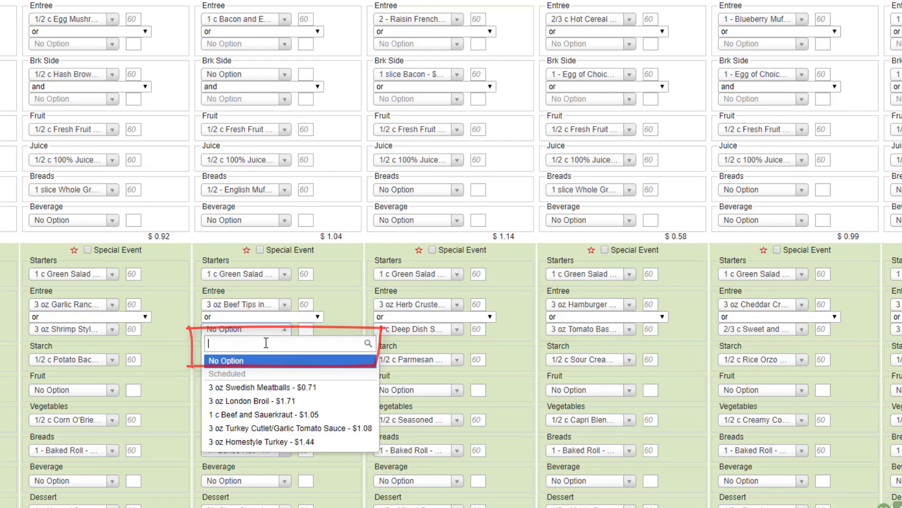
pyautogui.write('st')
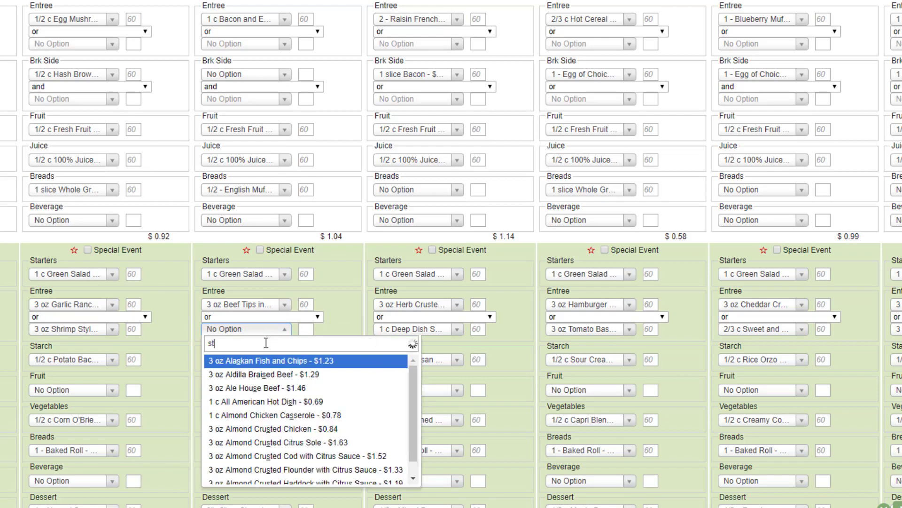
pyautogui.write('eak')
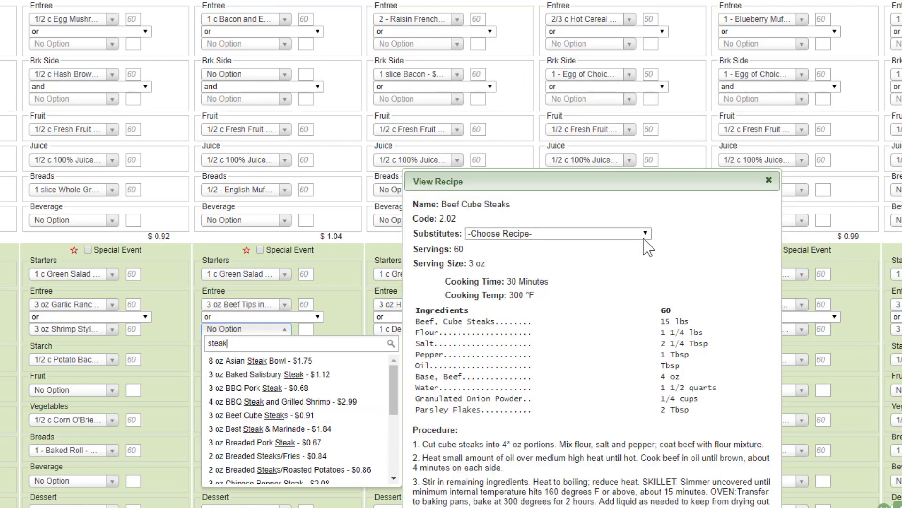
pyautogui.click(645, 233)
pyautogui.click(621, 256)
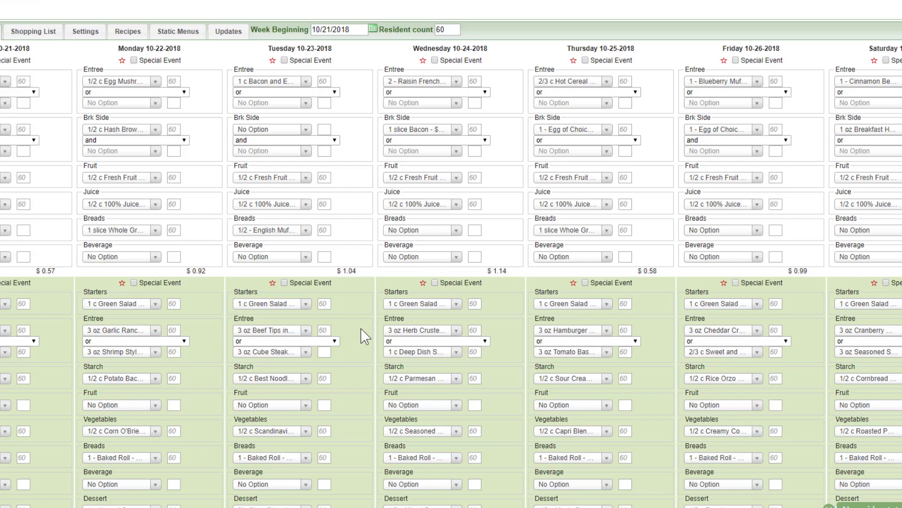
# Set the week's resident count to 75.
pyautogui.click(449, 29)
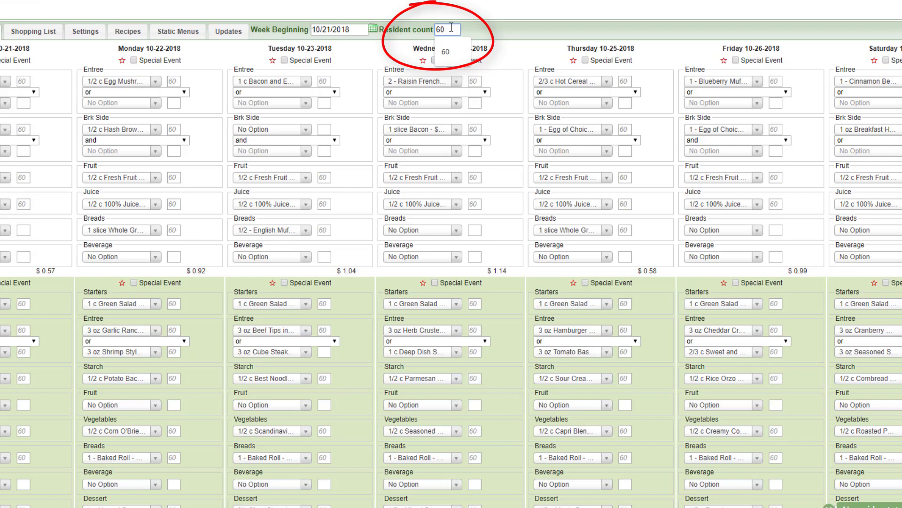
pyautogui.press('BackSpace')
pyautogui.press('BackSpace')
pyautogui.write('7')
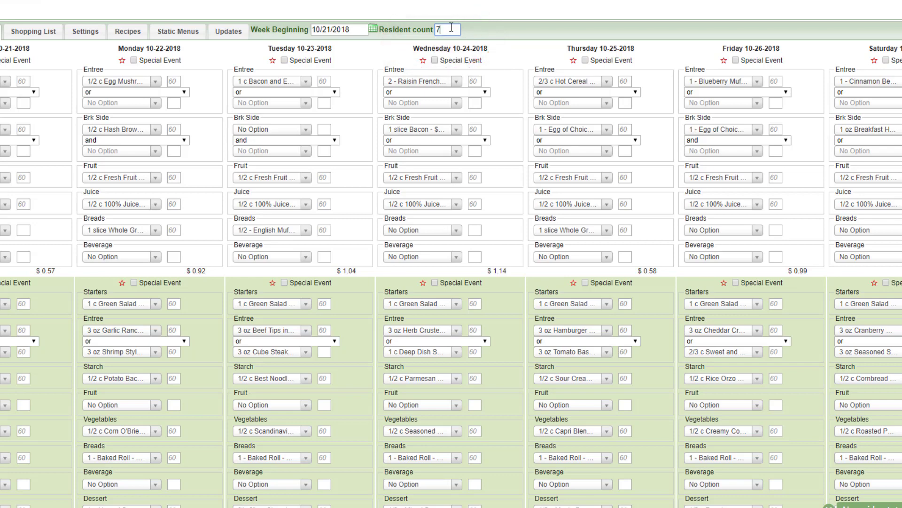
pyautogui.write('5')
pyautogui.click(505, 27)
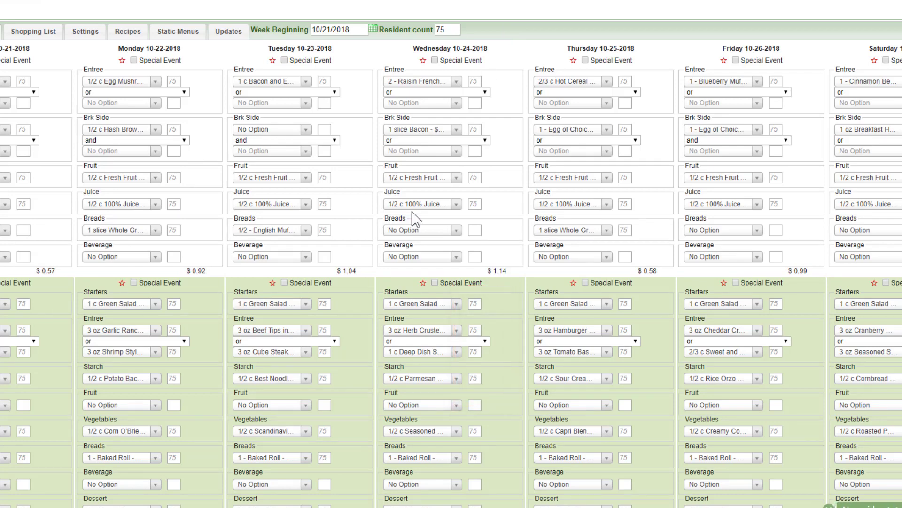
# Set Tuesday lunch's entree servings to 40 for the Beef Tips and 20 for the Cube Steak.
pyautogui.click(323, 329)
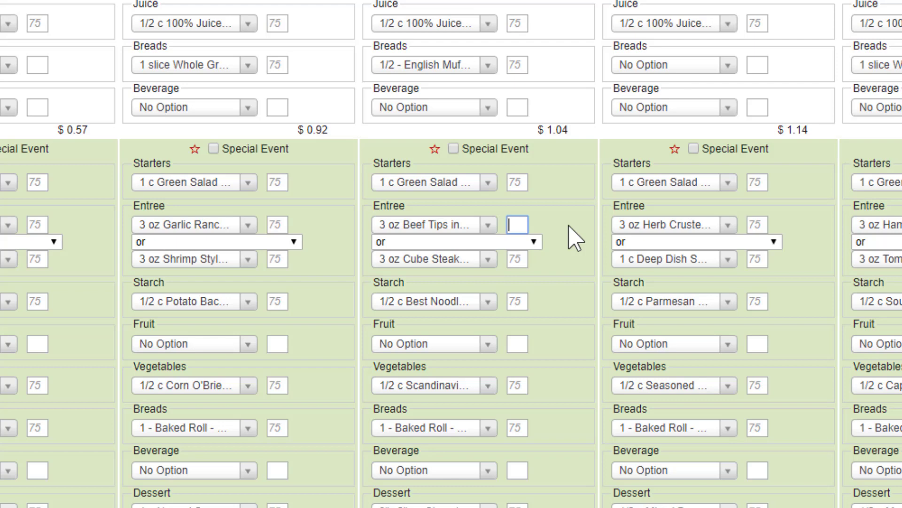
pyautogui.write('40')
pyautogui.click(527, 262)
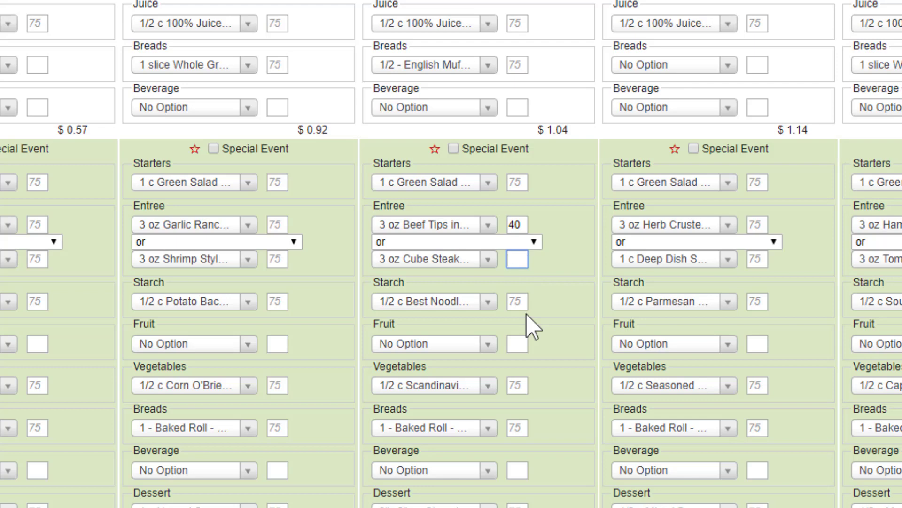
pyautogui.write('20')
pyautogui.click(578, 228)
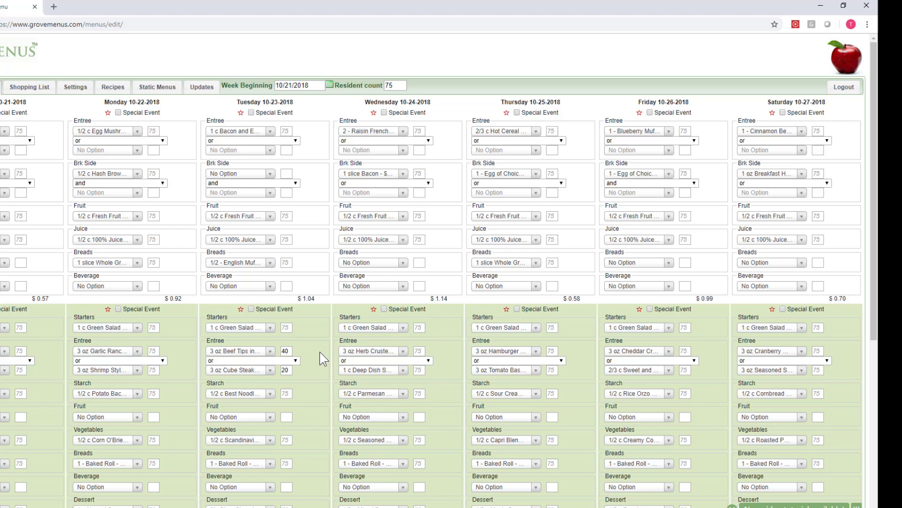
# Make Tuesday's lunch a special event, confirm it, and set its type to Theme with the Oktoberfest theme.
pyautogui.click(251, 309)
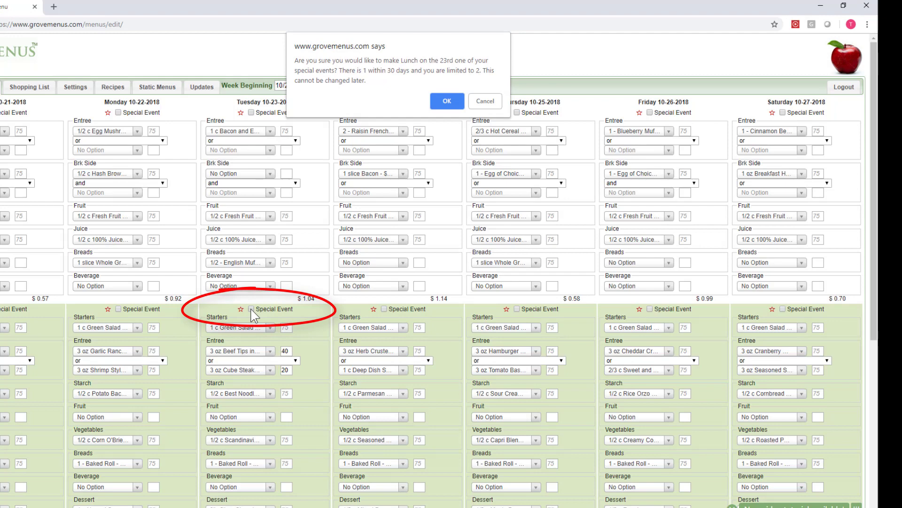
pyautogui.click(444, 102)
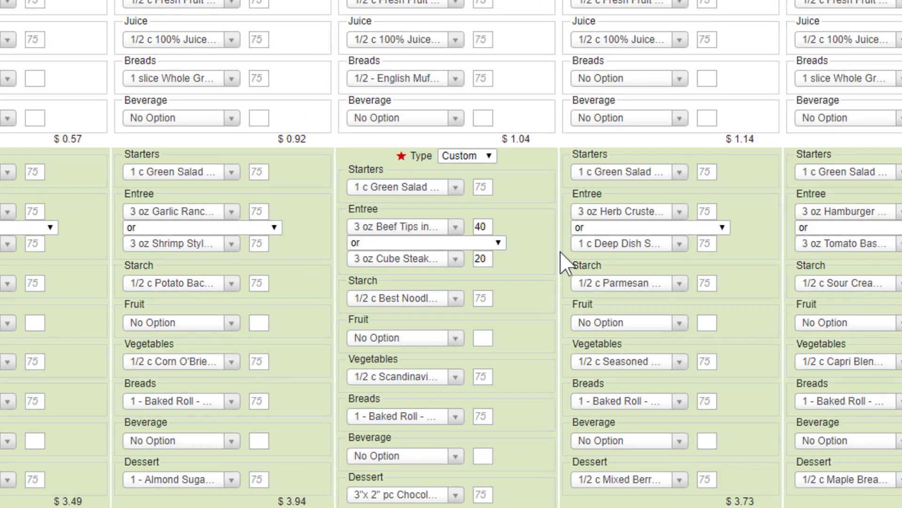
pyautogui.click(489, 157)
pyautogui.click(476, 193)
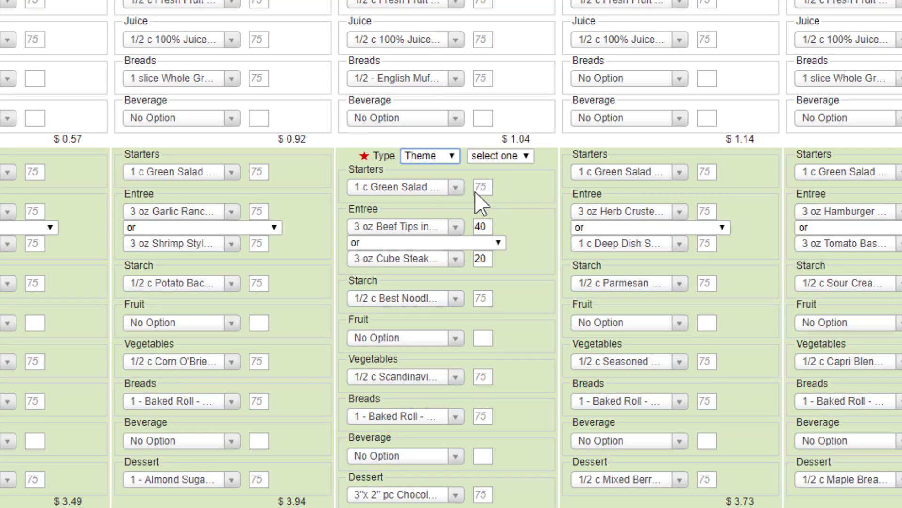
pyautogui.click(526, 157)
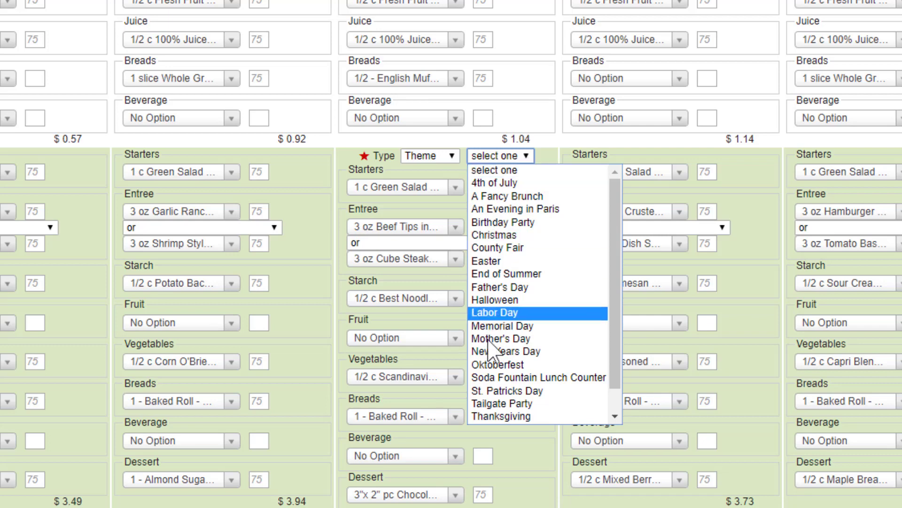
pyautogui.click(491, 367)
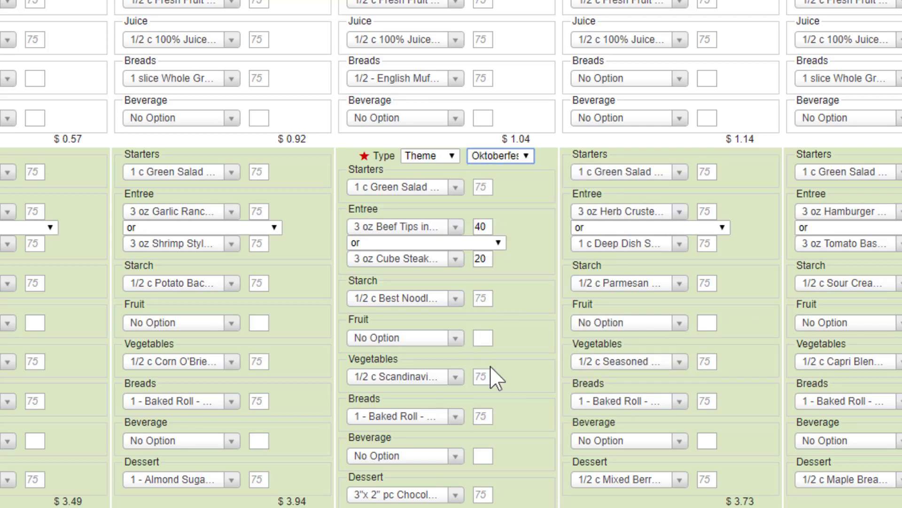
# Examine the Oktoberfest theme recipes offered for Tuesday lunch's first entree and vegetables.
pyautogui.click(456, 227)
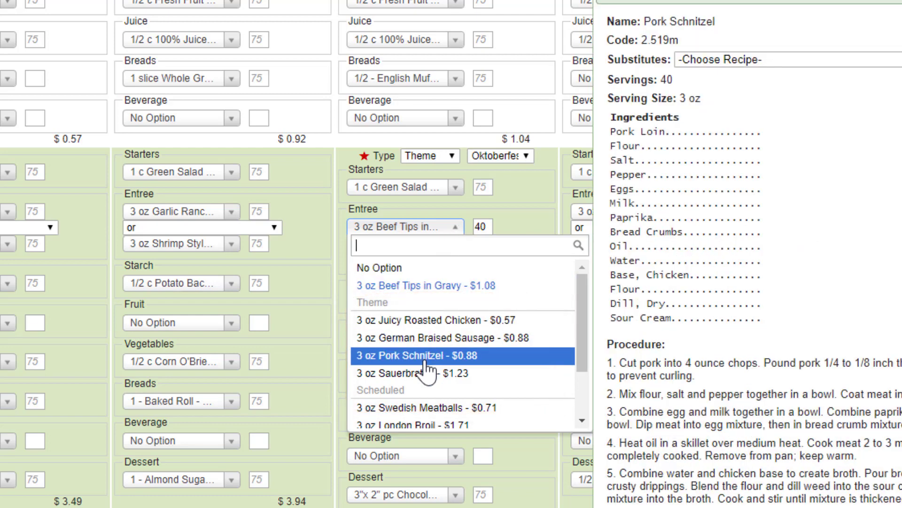
pyautogui.click(522, 231)
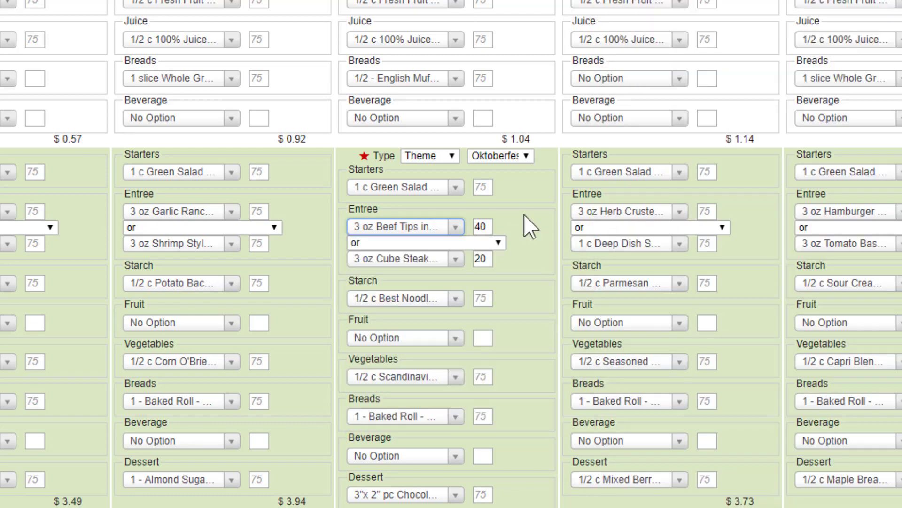
pyautogui.click(455, 376)
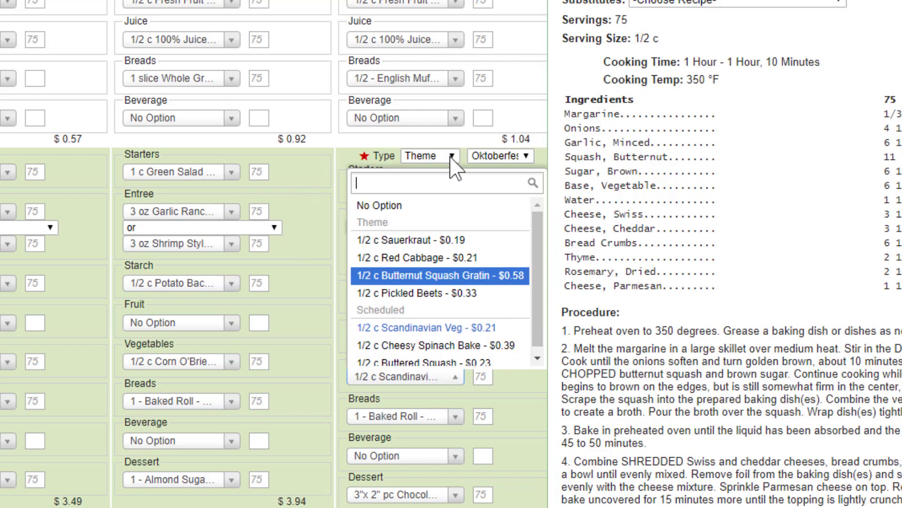
pyautogui.click(454, 159)
# Switch Tuesday lunch's special event type to Custom and review the recipes offered for its first entree.
pyautogui.click(452, 158)
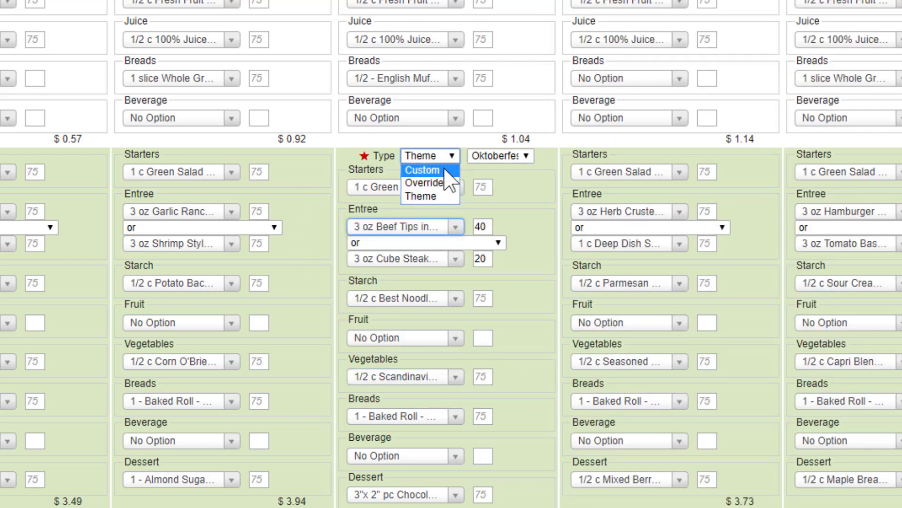
pyautogui.click(445, 170)
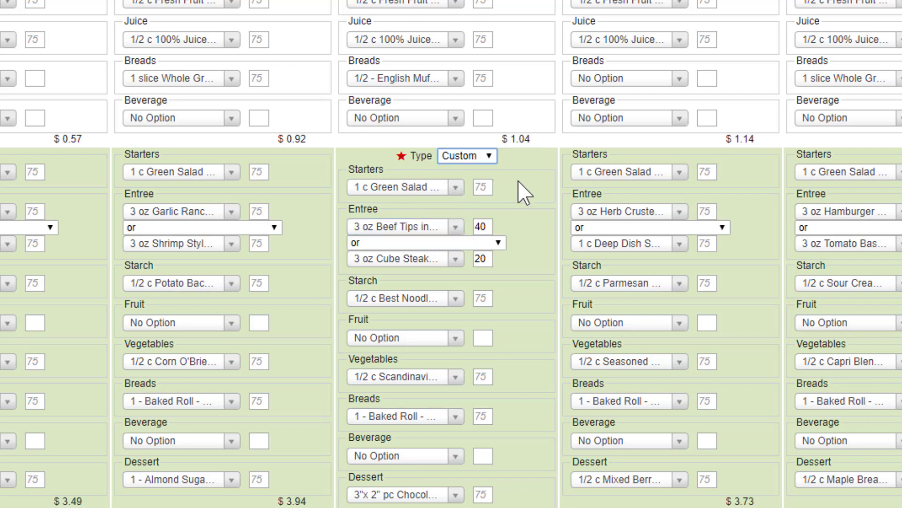
pyautogui.click(458, 228)
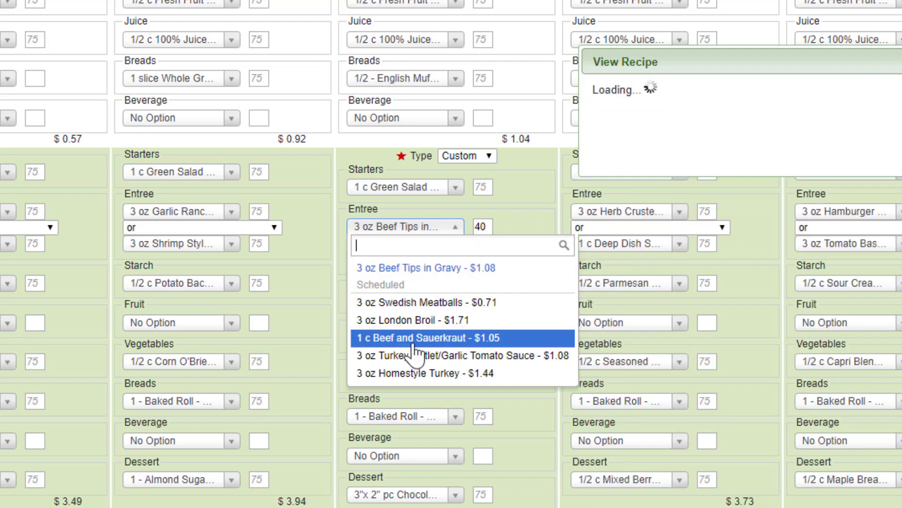
pyautogui.click(518, 227)
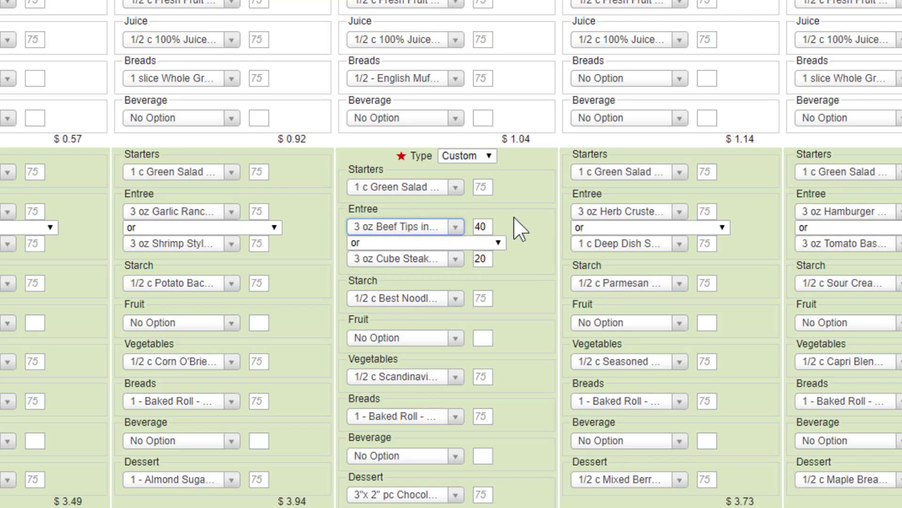
# Set Tuesday lunch's special event type to Override and title it Pizza.
pyautogui.click(488, 156)
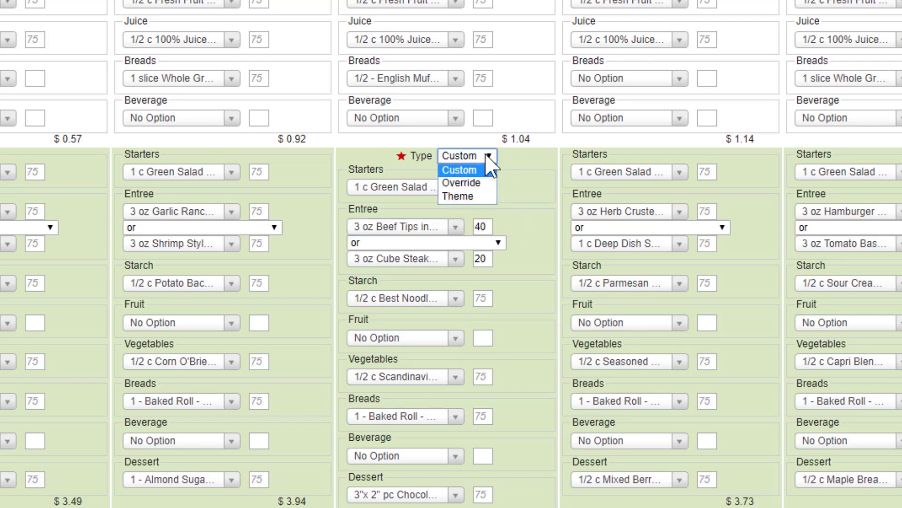
pyautogui.click(478, 183)
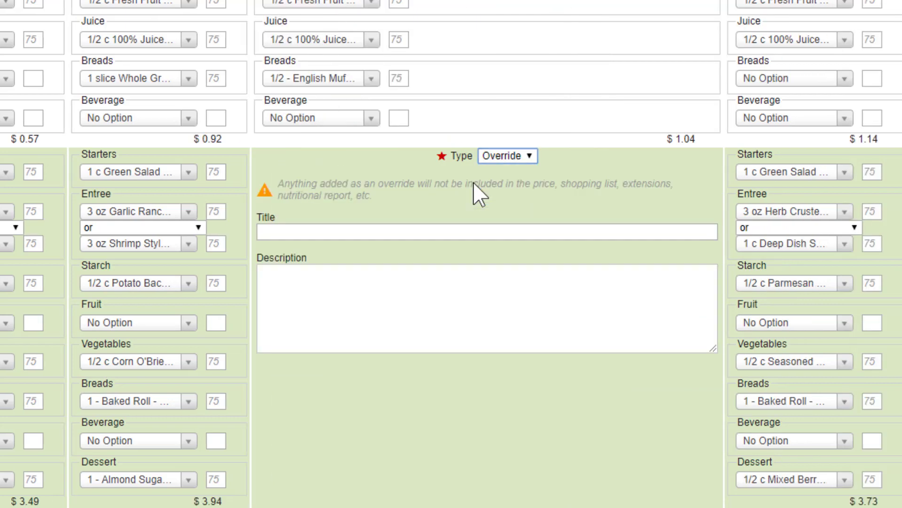
pyautogui.click(482, 235)
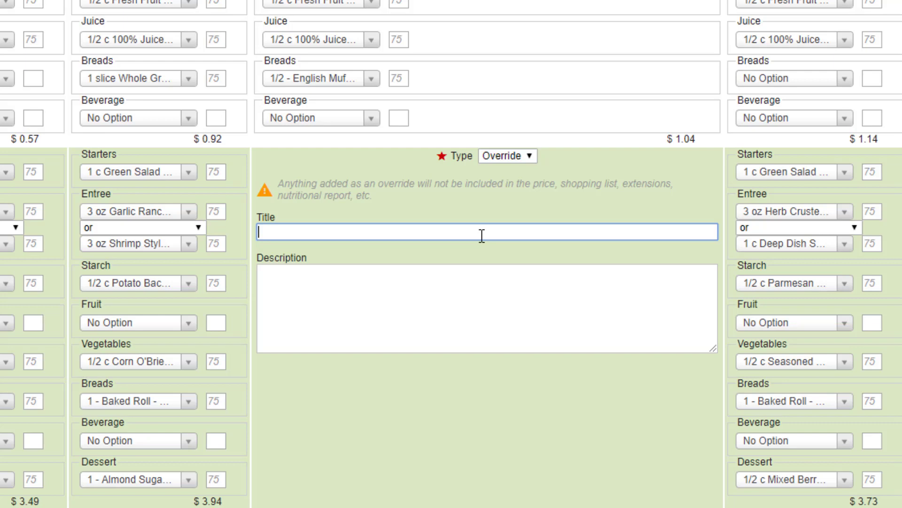
pyautogui.write('Pizza')
# Fill the override description with three lines of placeholder text: "jlkjjl;kj ;j;j;kj", ";jk;j;j;jk" and "j;j;kjjk".
pyautogui.click(393, 286)
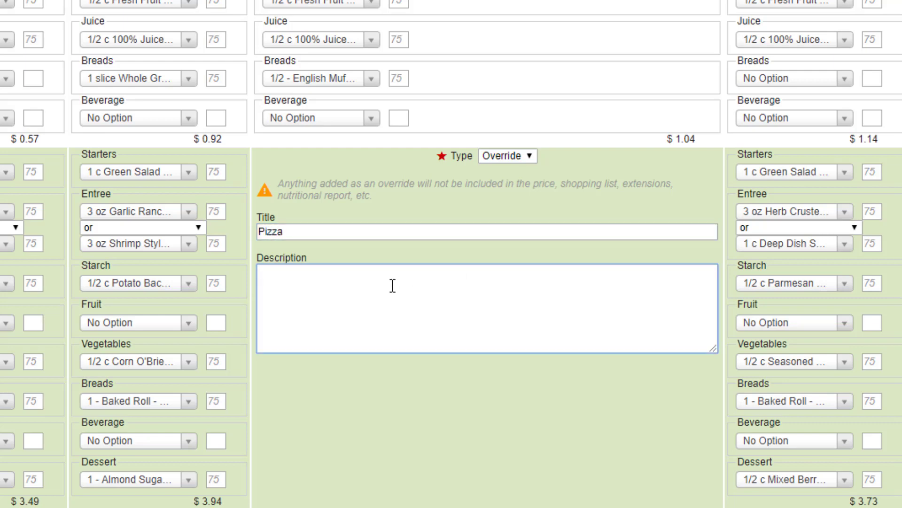
pyautogui.write('jlkjjl;kj ;j;j;kj')
pyautogui.press('Return')
pyautogui.write(';jk;j;j;jk')
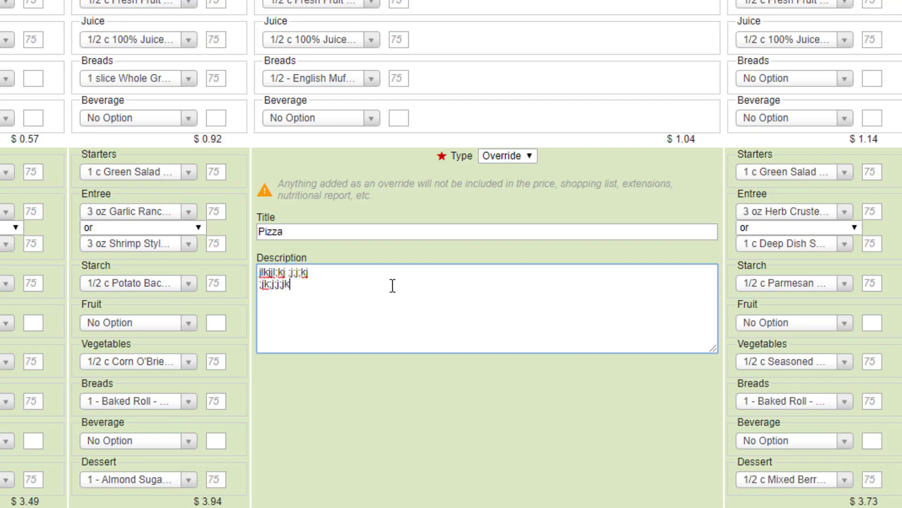
pyautogui.press('Return')
pyautogui.write('j;j;kjjk')
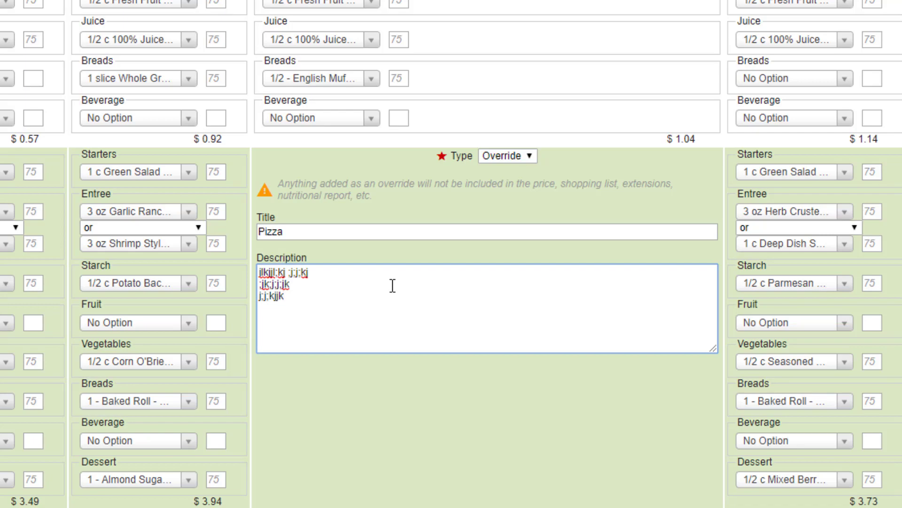